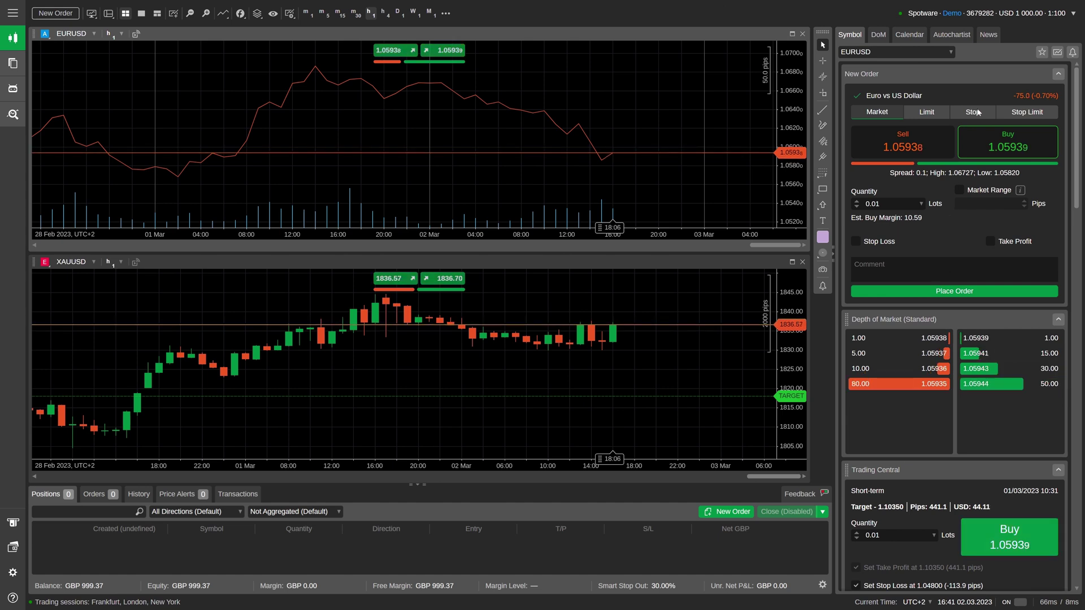
Step: Switch to the GBP demo account and enter the recipient's e-mail on its Shared Access settings page
click(999, 14)
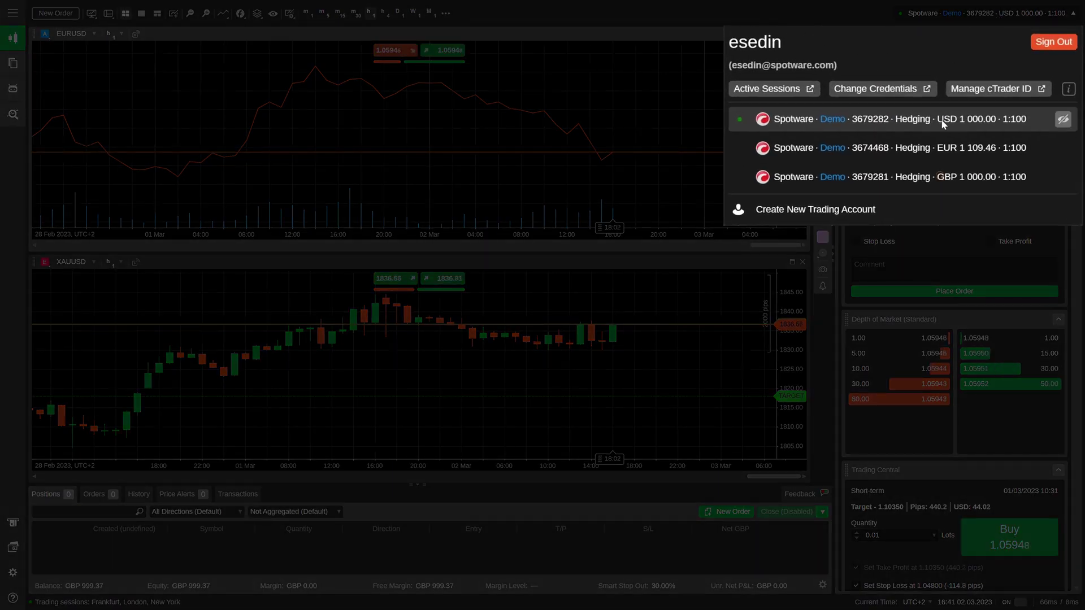
click(874, 175)
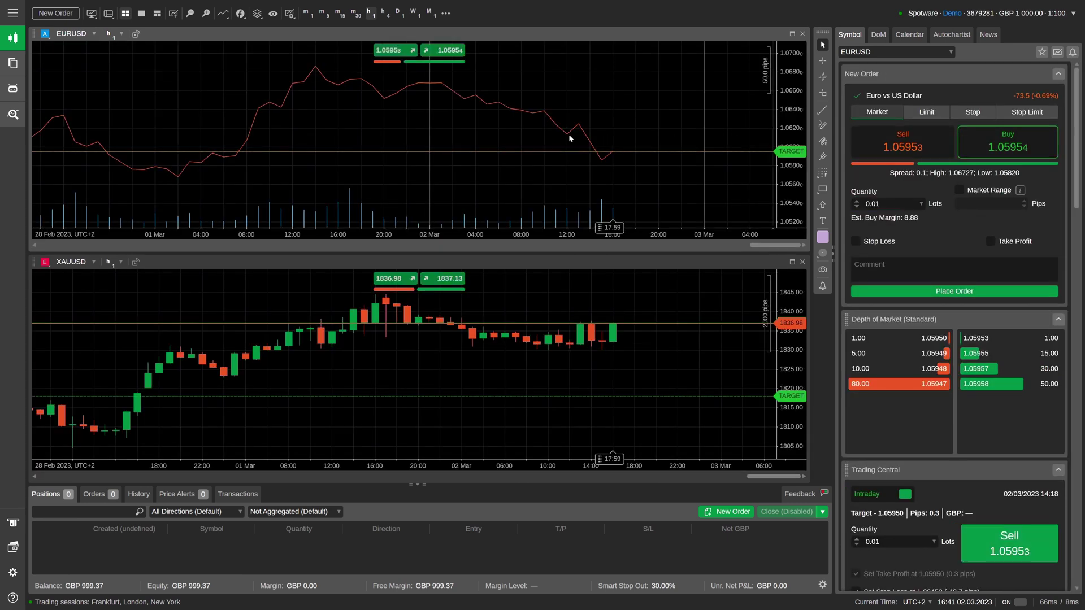
click(12, 15)
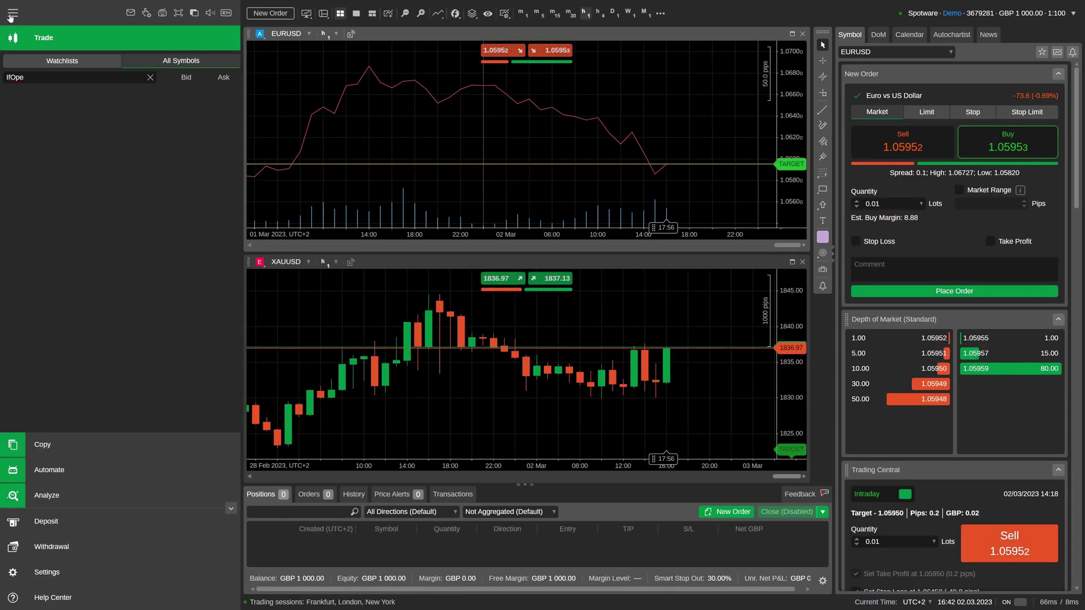
click(34, 573)
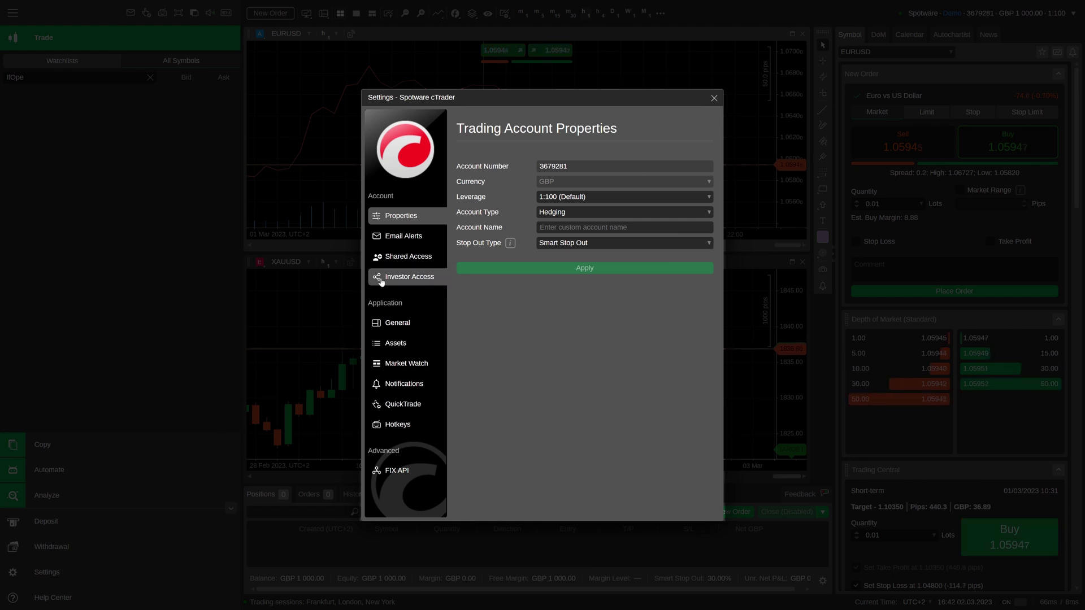
click(396, 258)
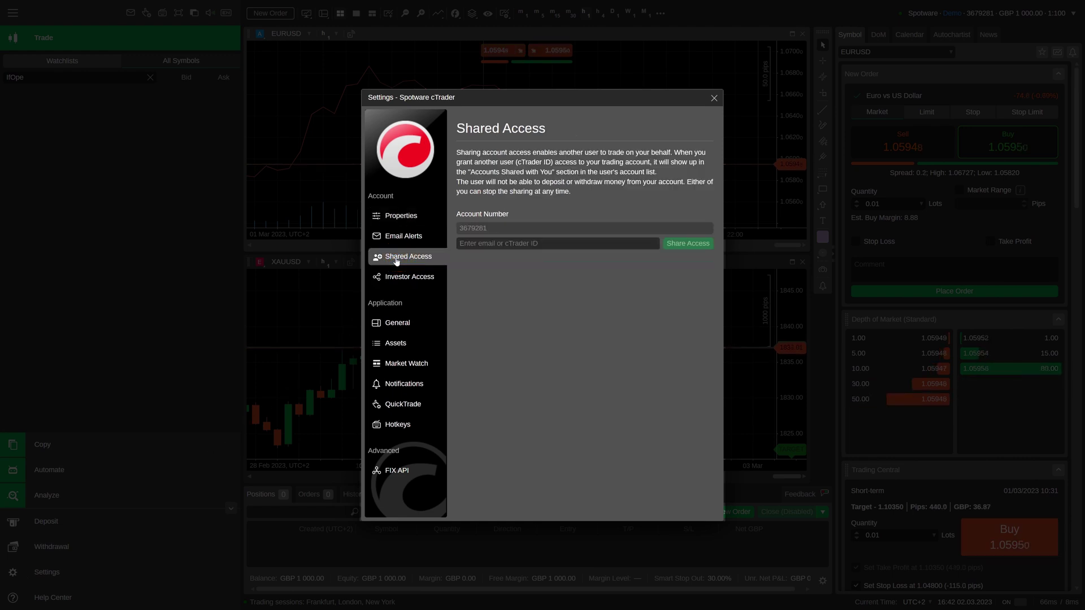
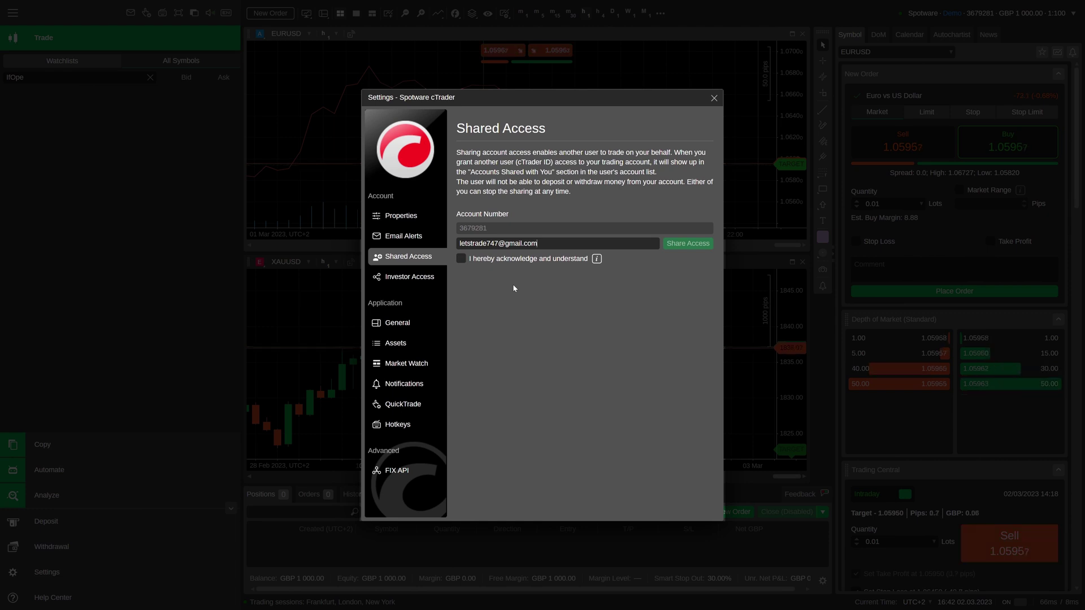
mouse_move(597, 260)
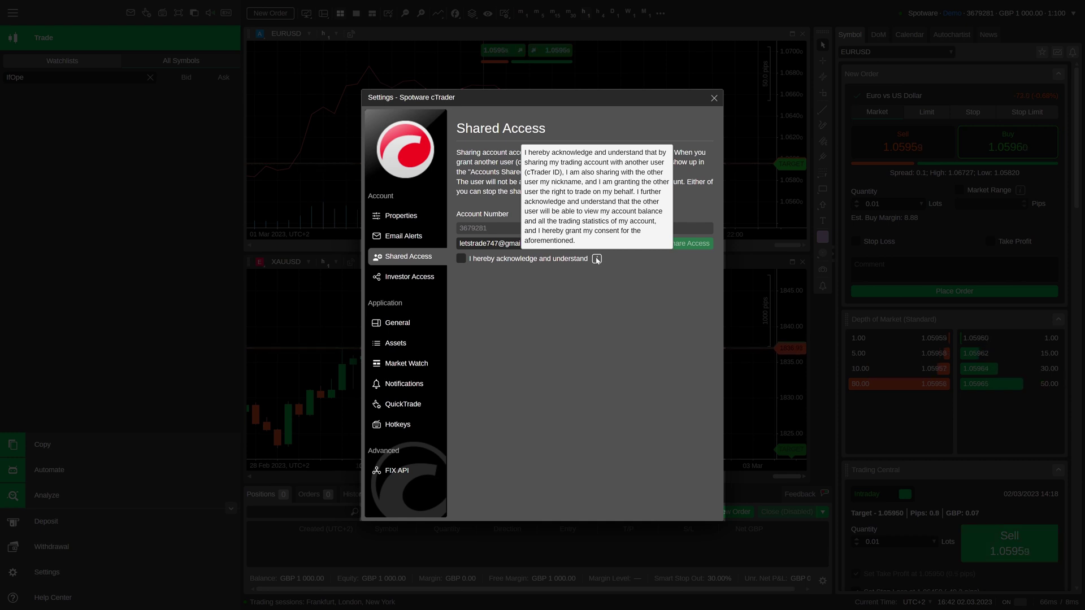
Step: Acknowledge the terms, share the GBP account, and view the accounts shared by and with you
click(462, 258)
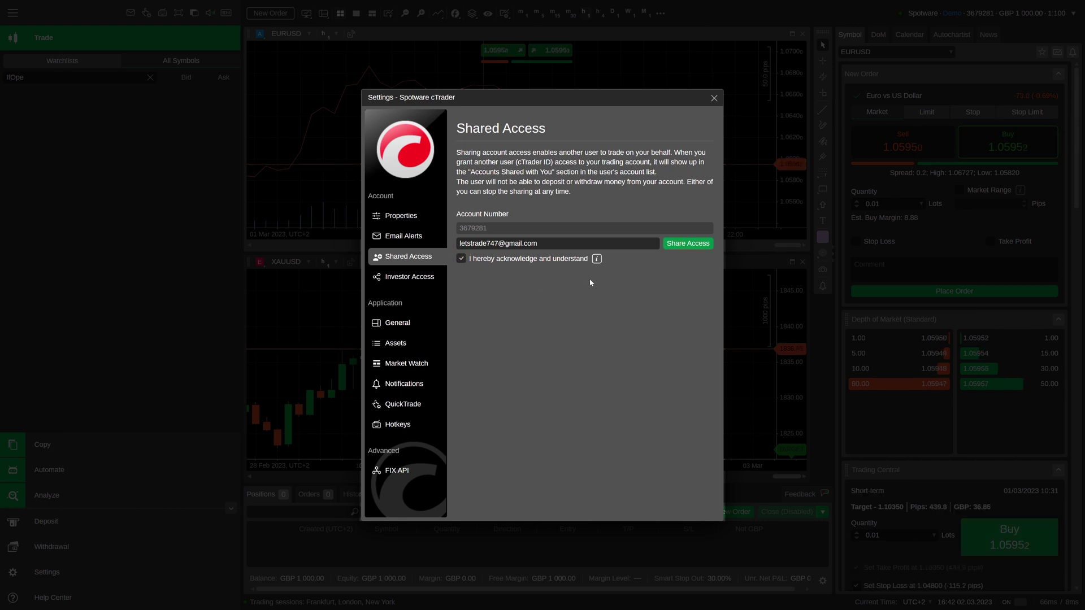
click(682, 248)
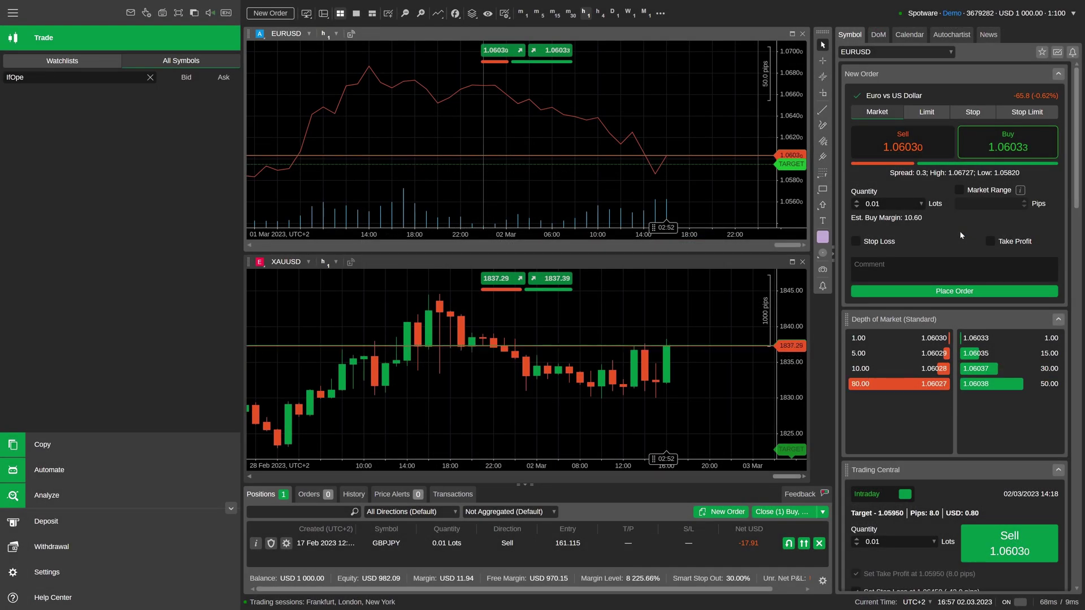
click(985, 15)
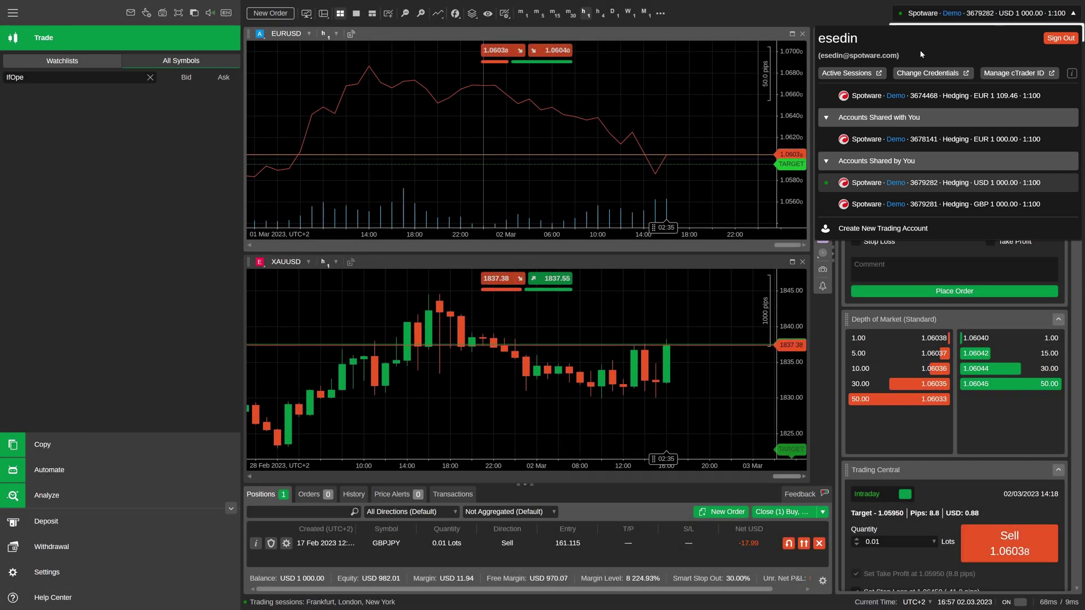
Step: Revoke the other user's access to the USD account from its Shared Access settings
click(59, 574)
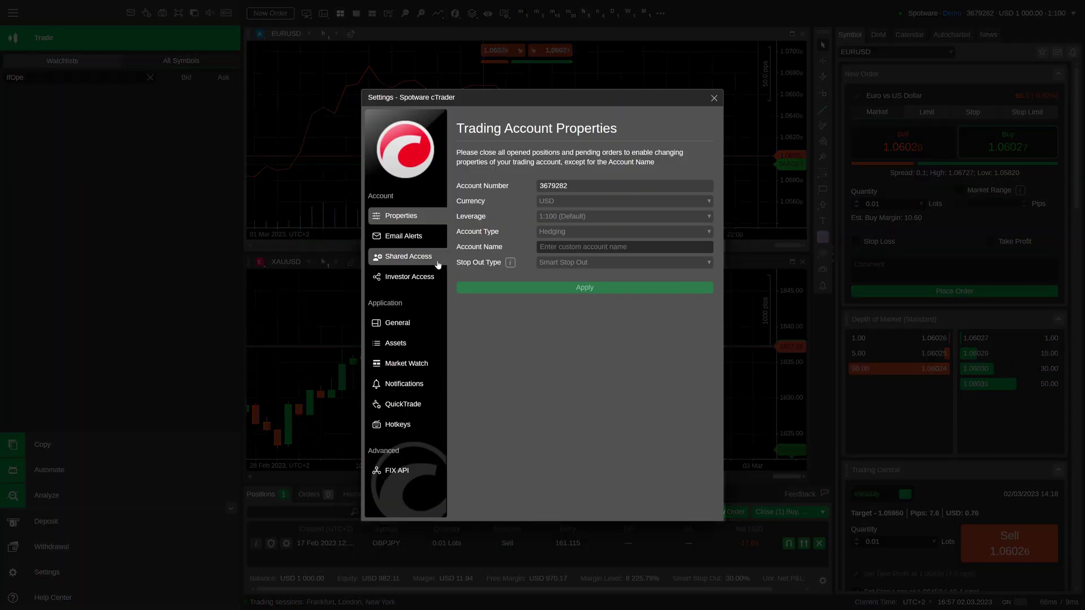
click(423, 256)
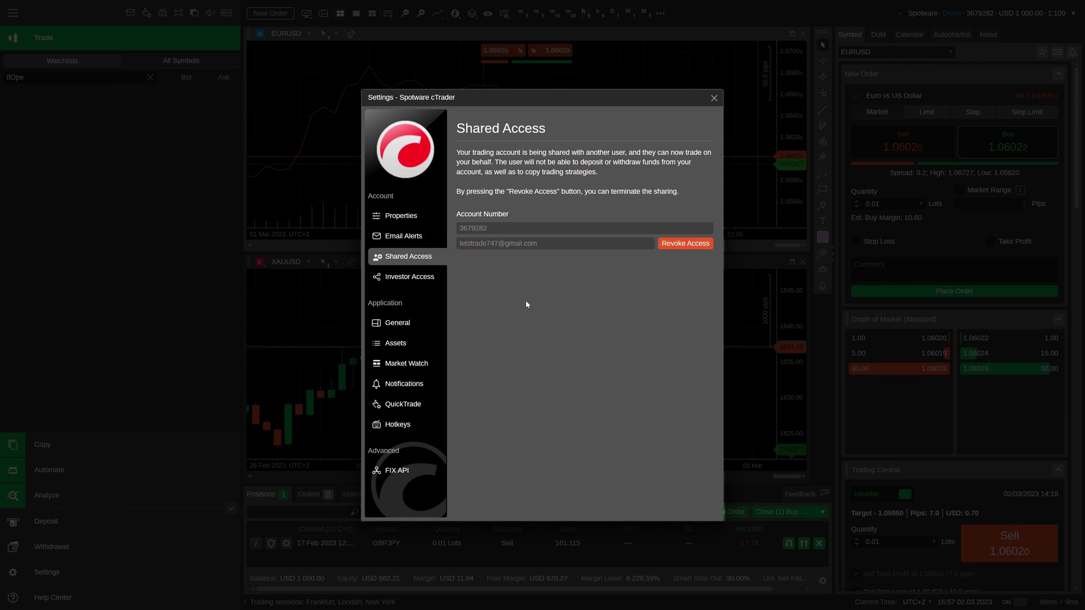
click(678, 243)
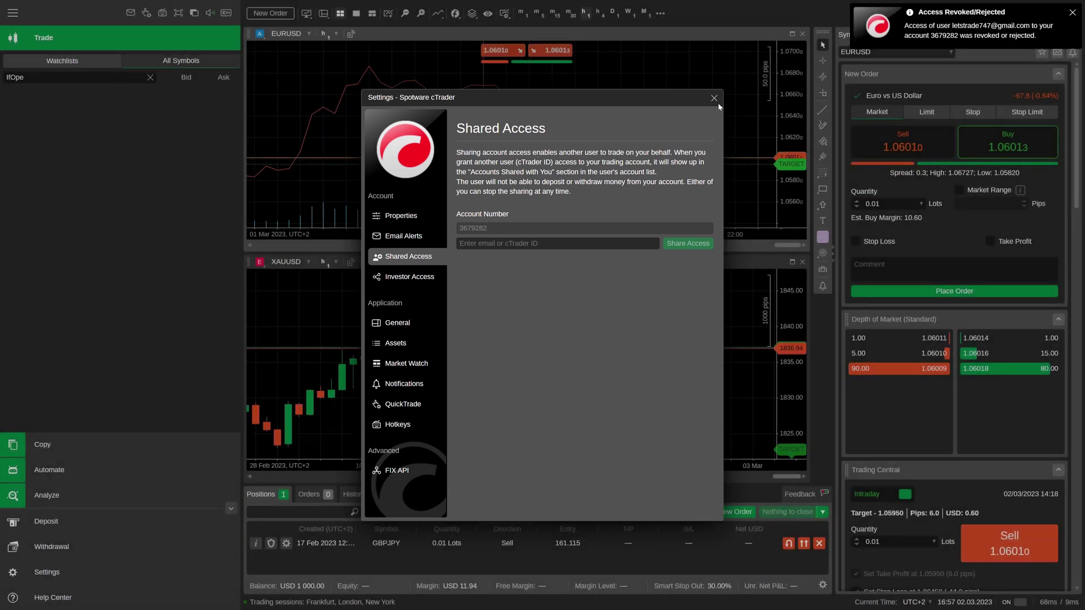
click(715, 97)
Step: Revoke sharing of the GBP account and reject the EUR account shared with you
click(978, 14)
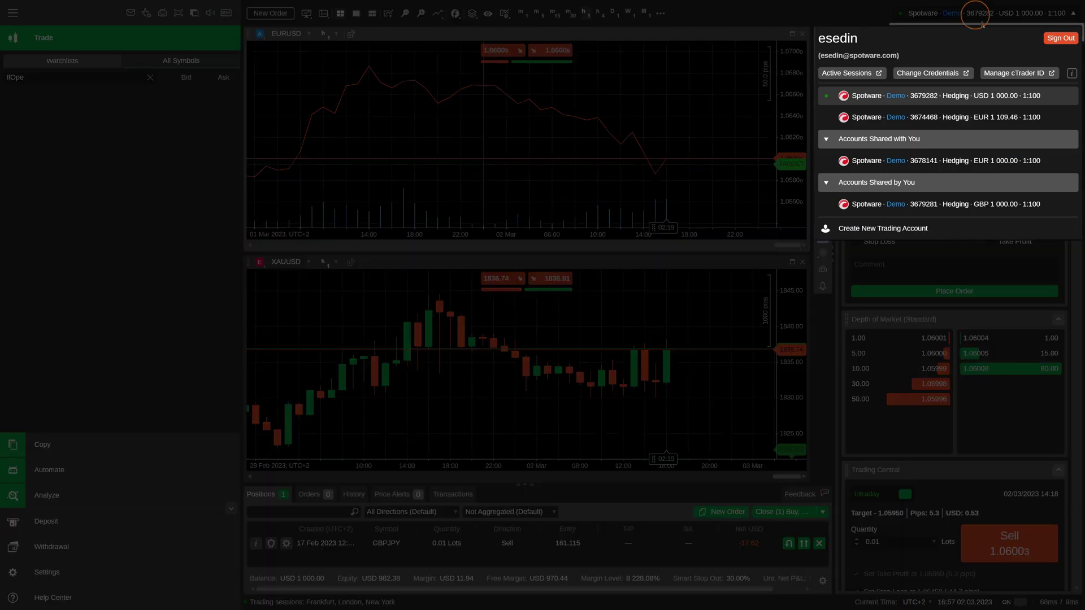
click(1068, 205)
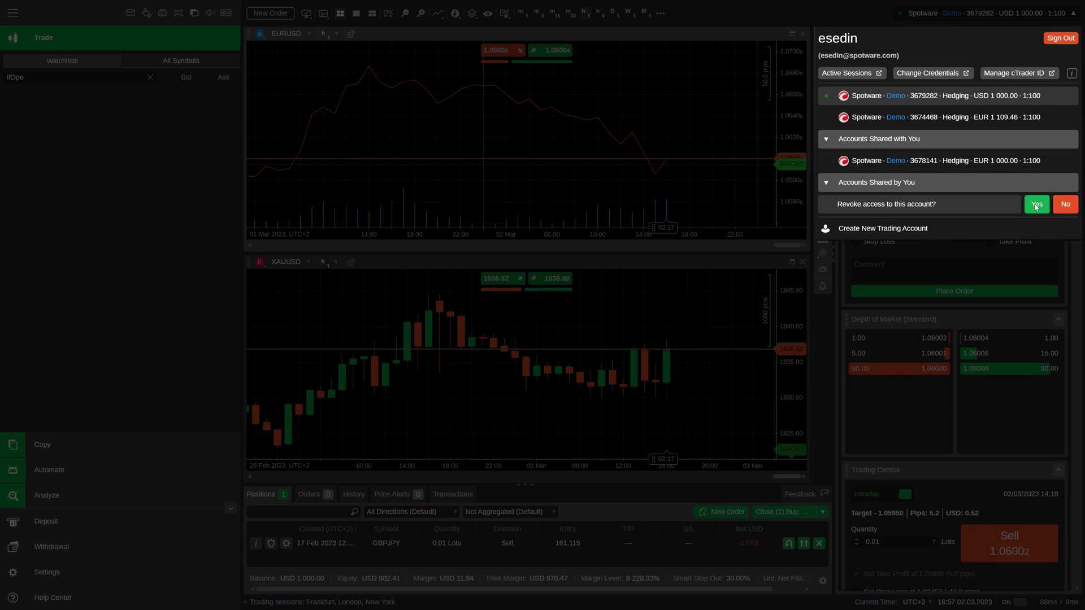
click(1037, 204)
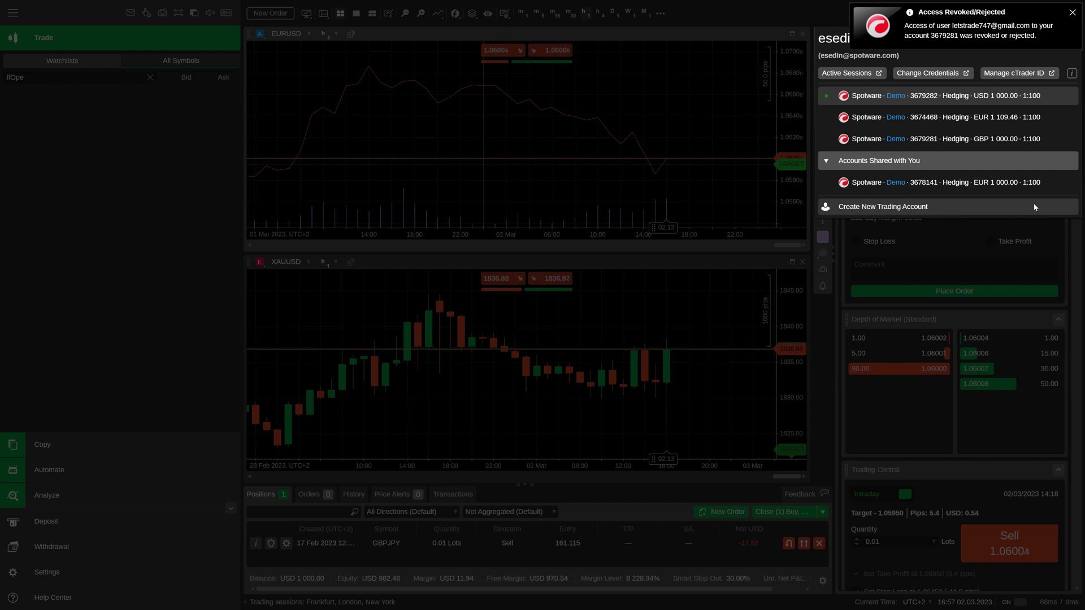
click(1066, 182)
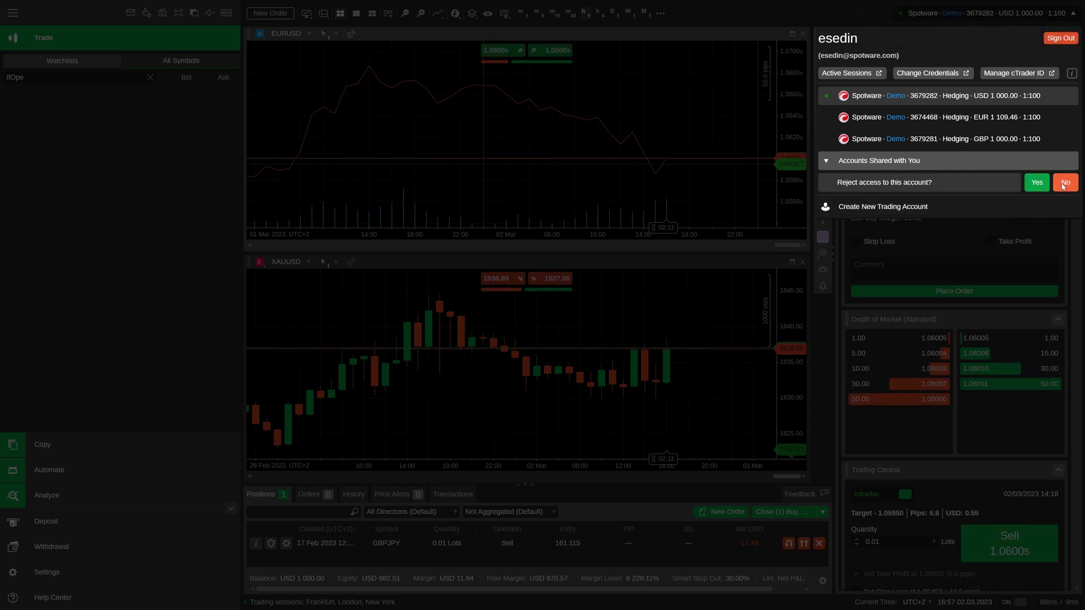
click(1038, 183)
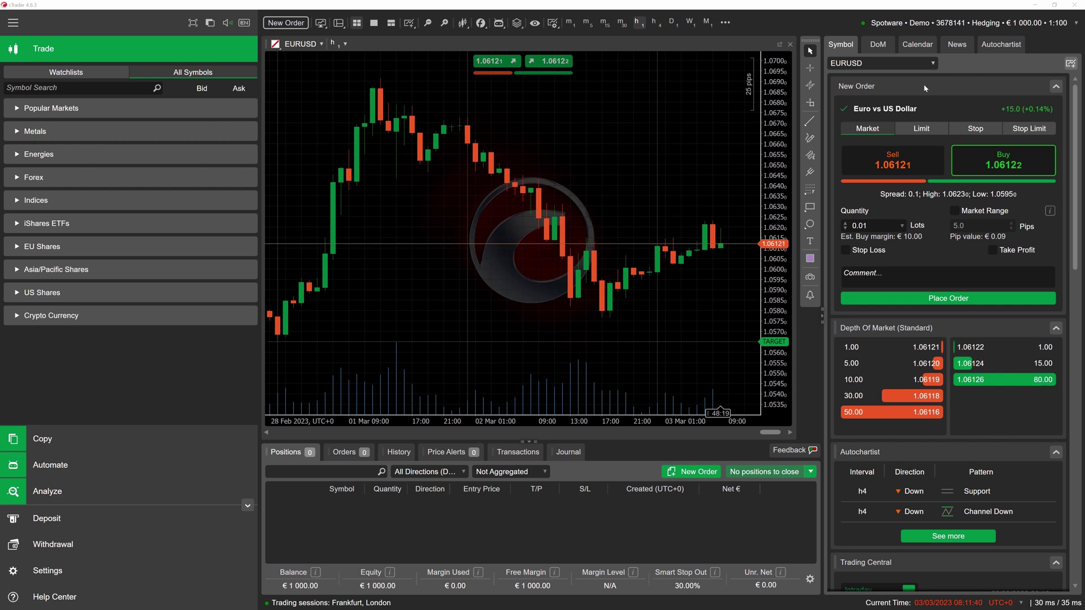
Step: Revoke the other user's access to the demo account from its Shared Access settings
click(947, 23)
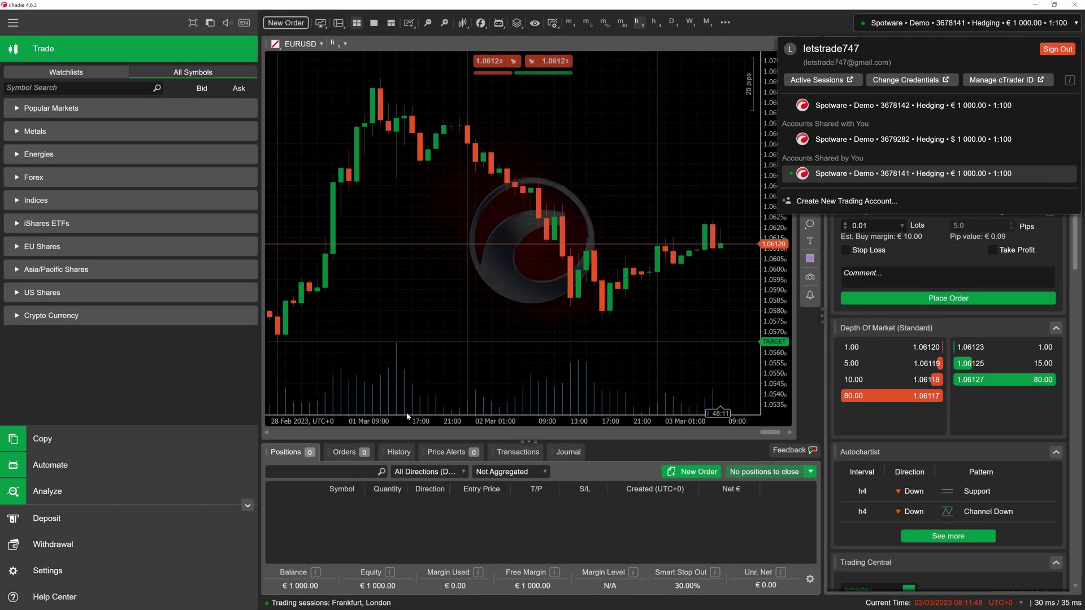
click(45, 572)
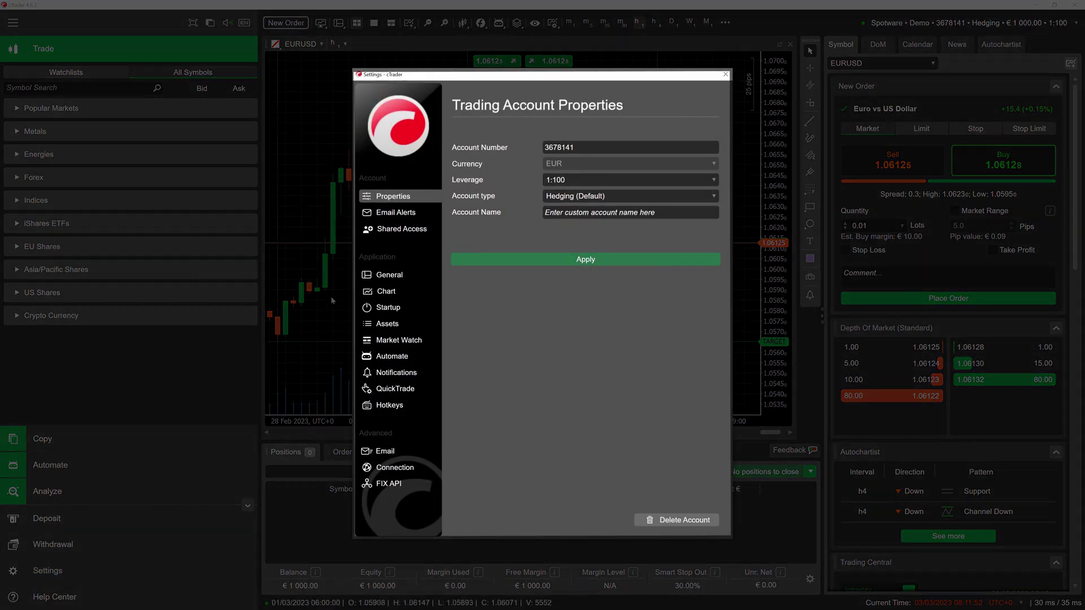
click(386, 232)
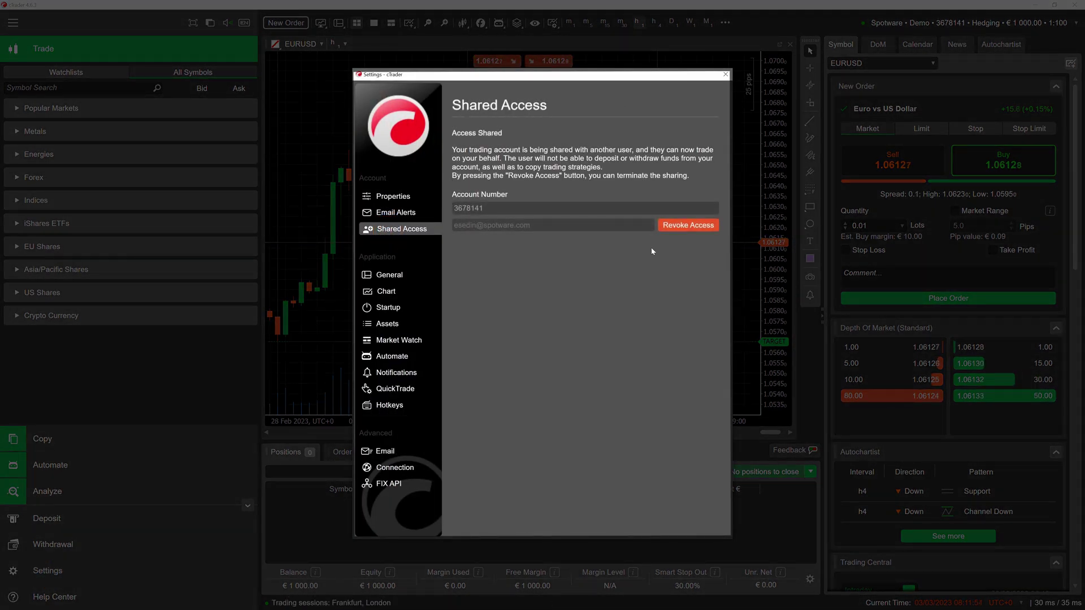
click(679, 222)
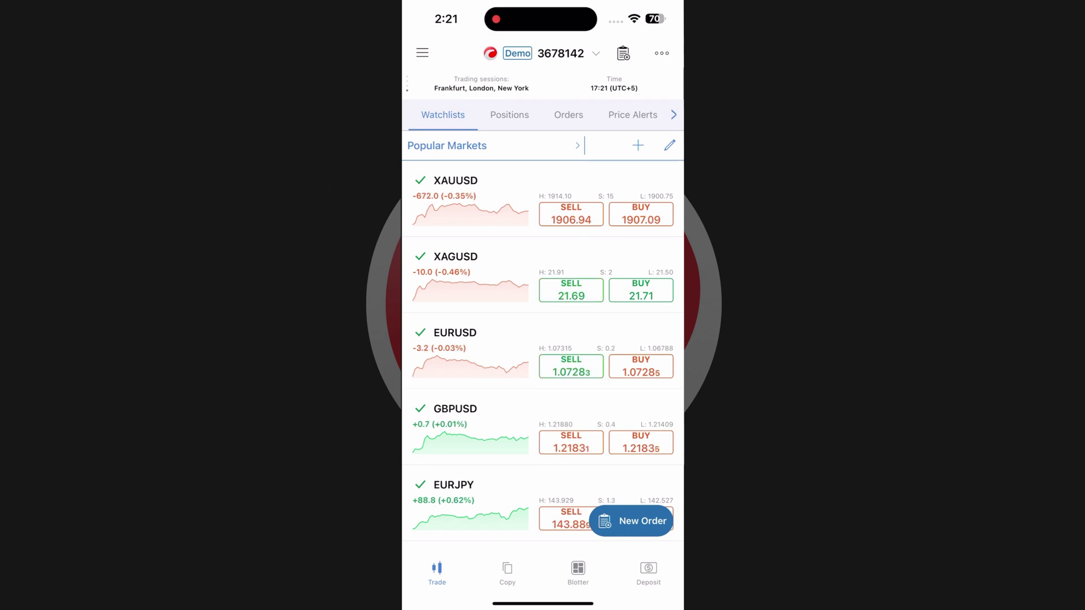
Step: Share a demo account from Manage Trading Accounts by pasting the other user's e-mail and accepting the disclaimer
click(423, 54)
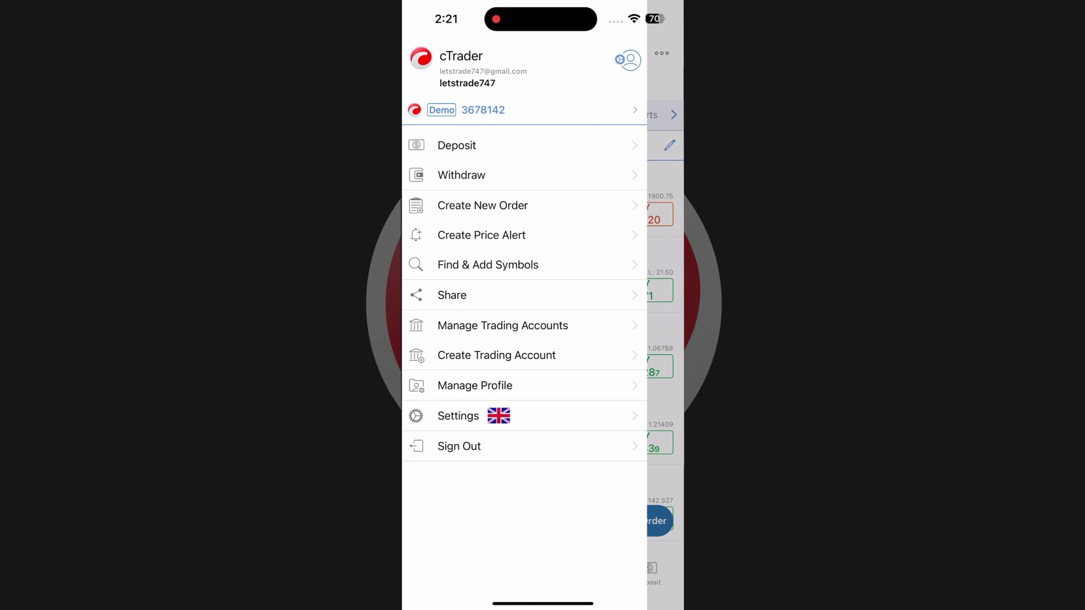
click(477, 325)
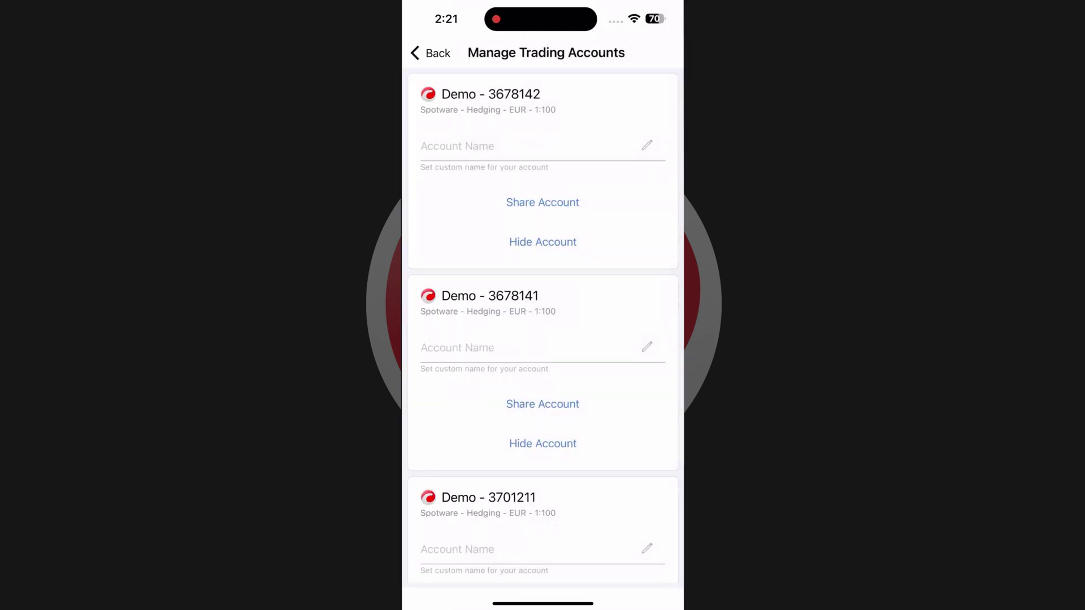
scroll(543, 322, down, 8)
click(543, 365)
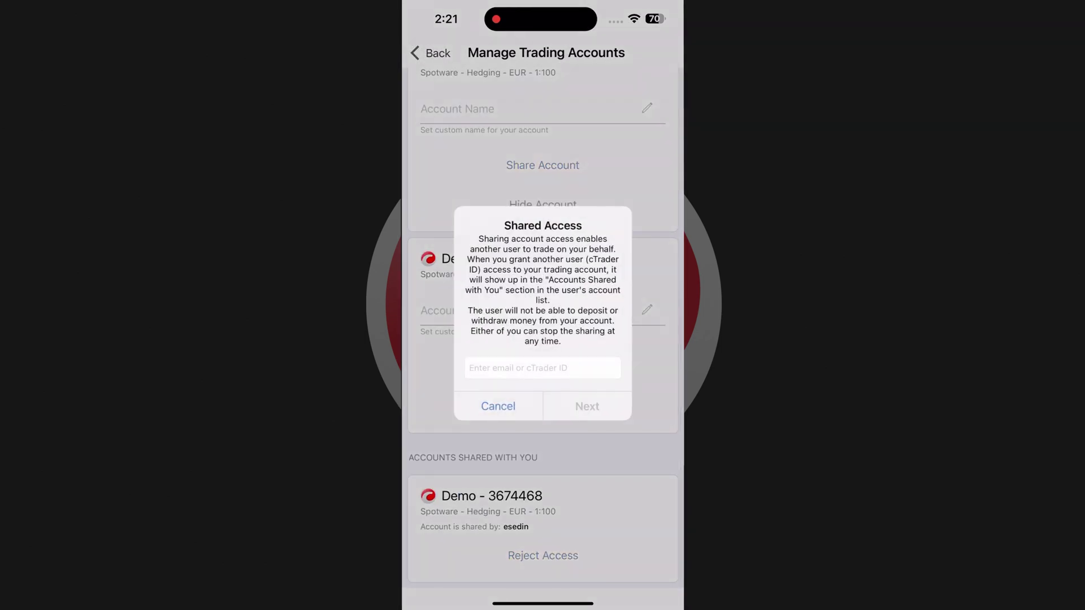
click(542, 368)
click(470, 265)
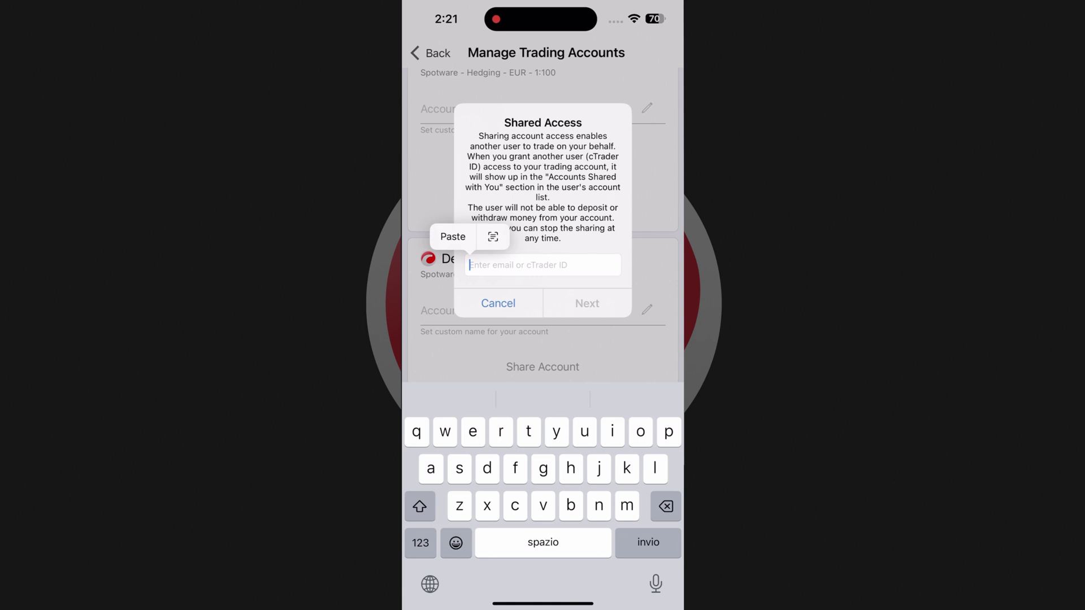
click(451, 235)
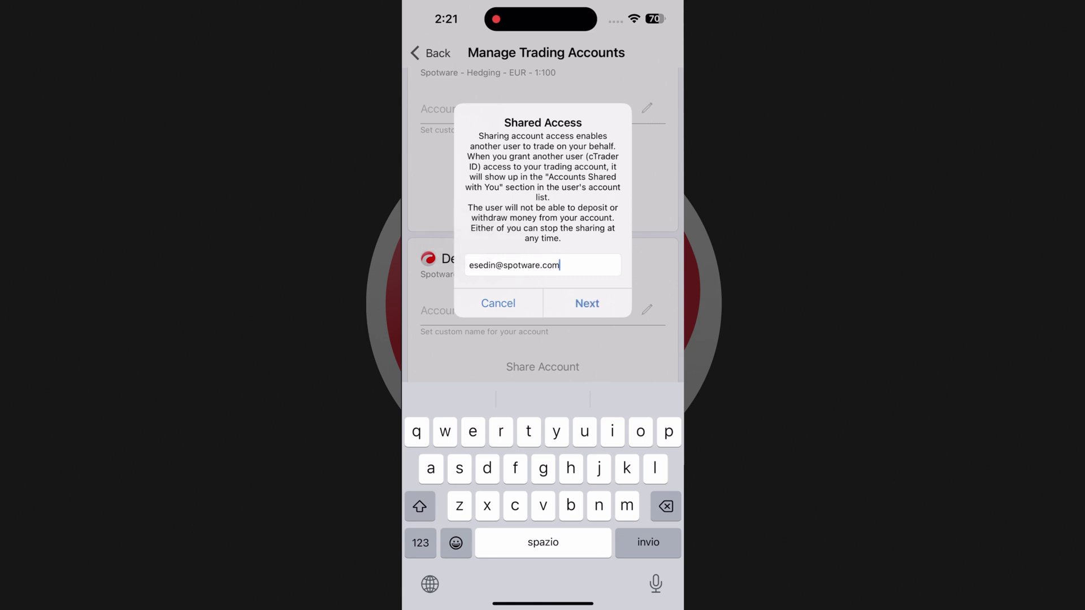
click(588, 303)
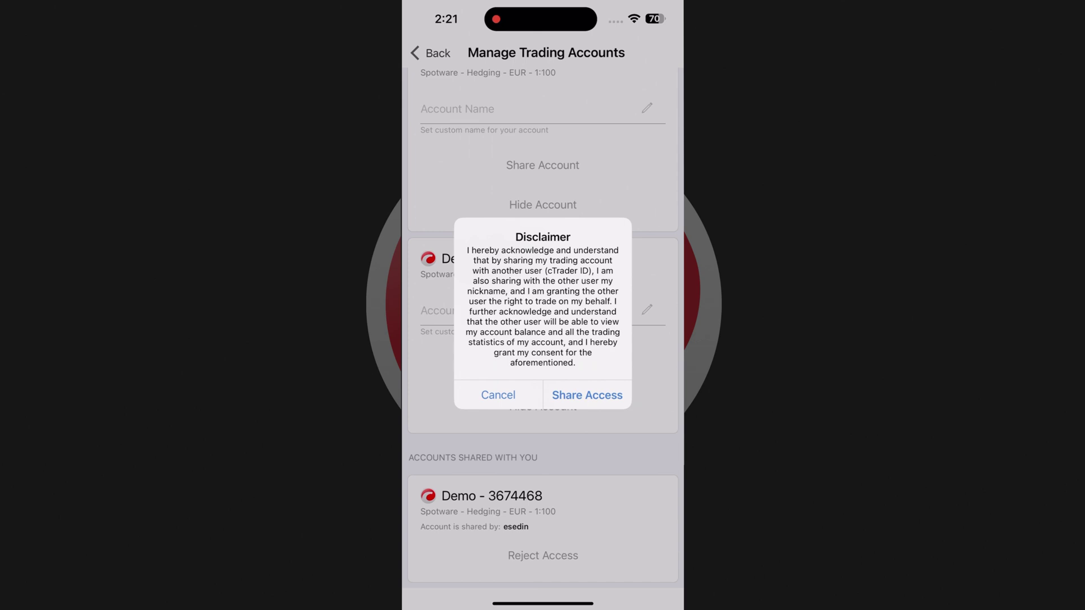
click(588, 395)
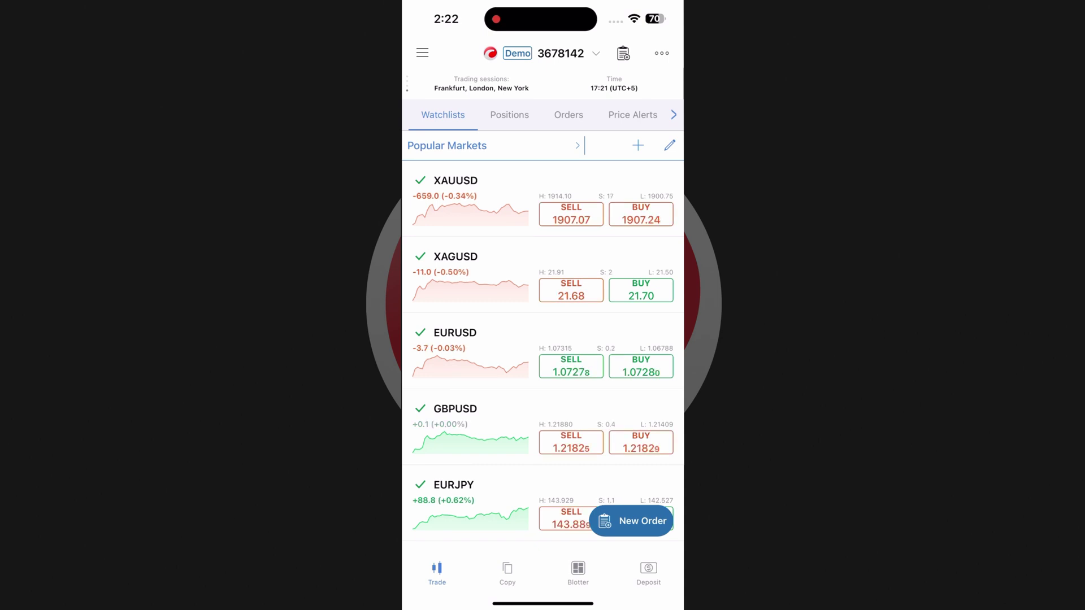
Step: Browse the account lists, then scroll Manage Trading Accounts to the shared-by-you and shared-with-you Demo accounts
click(422, 52)
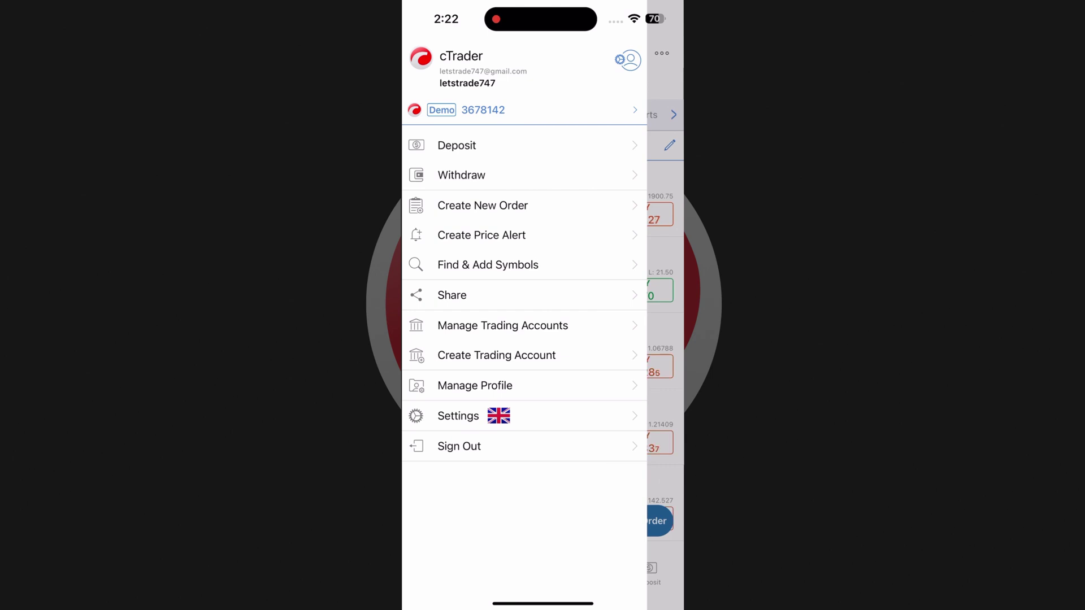
click(626, 109)
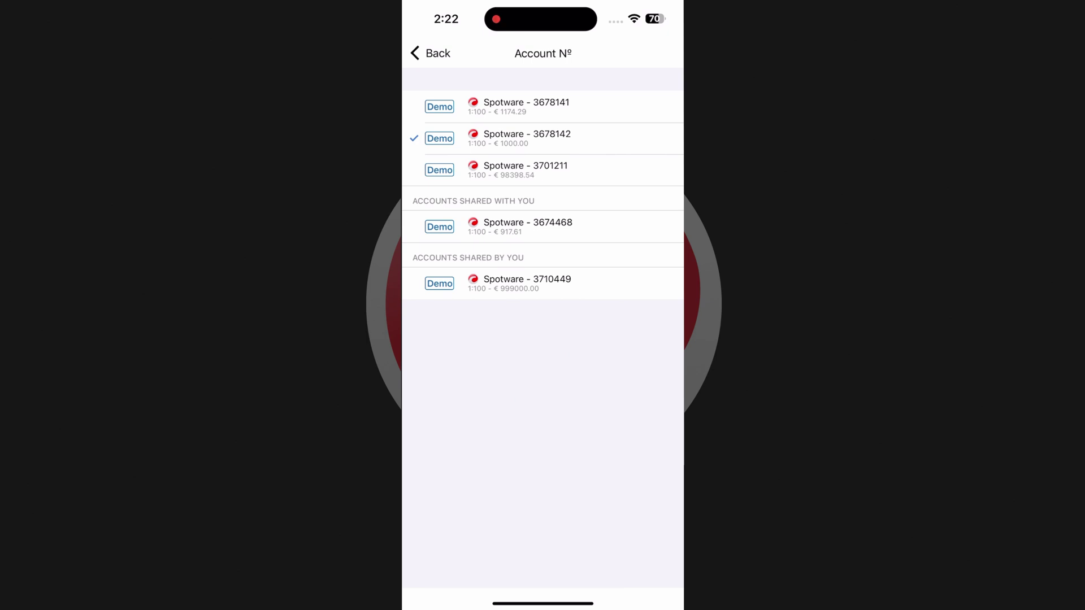
click(433, 53)
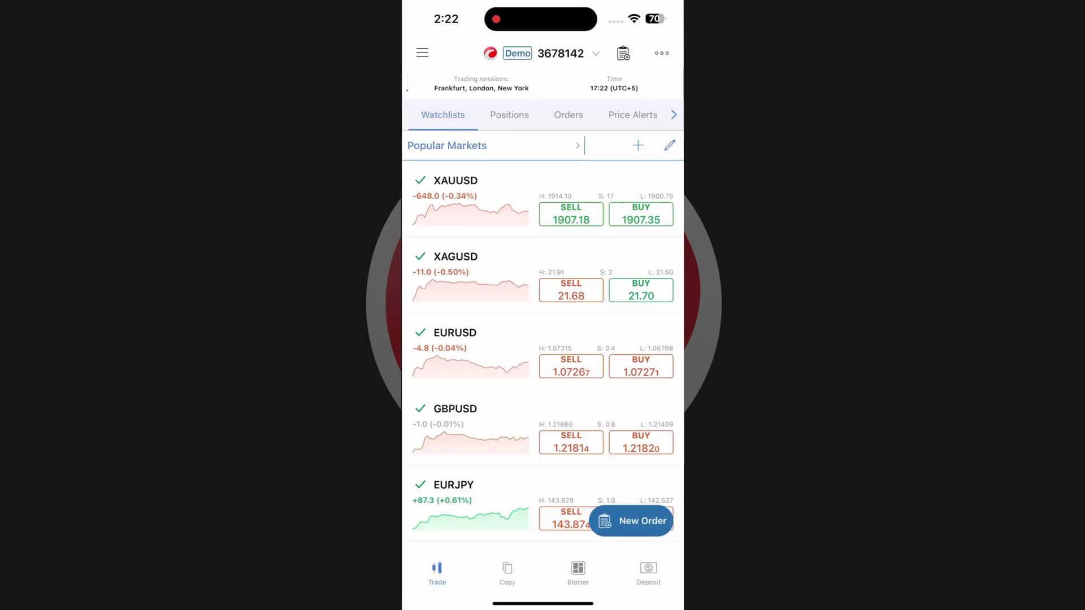
click(586, 52)
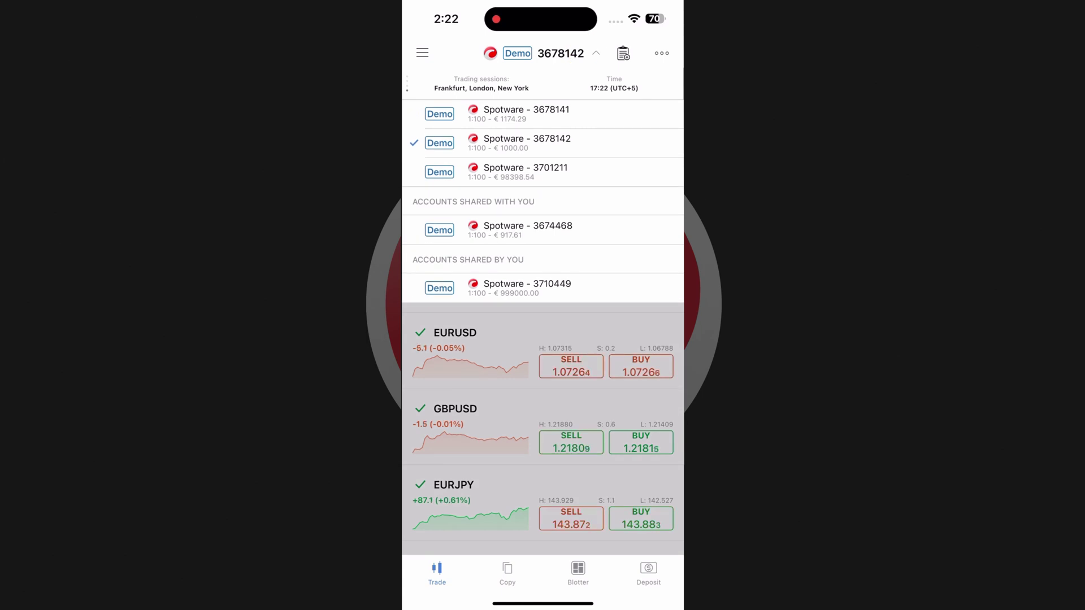
click(422, 52)
click(500, 328)
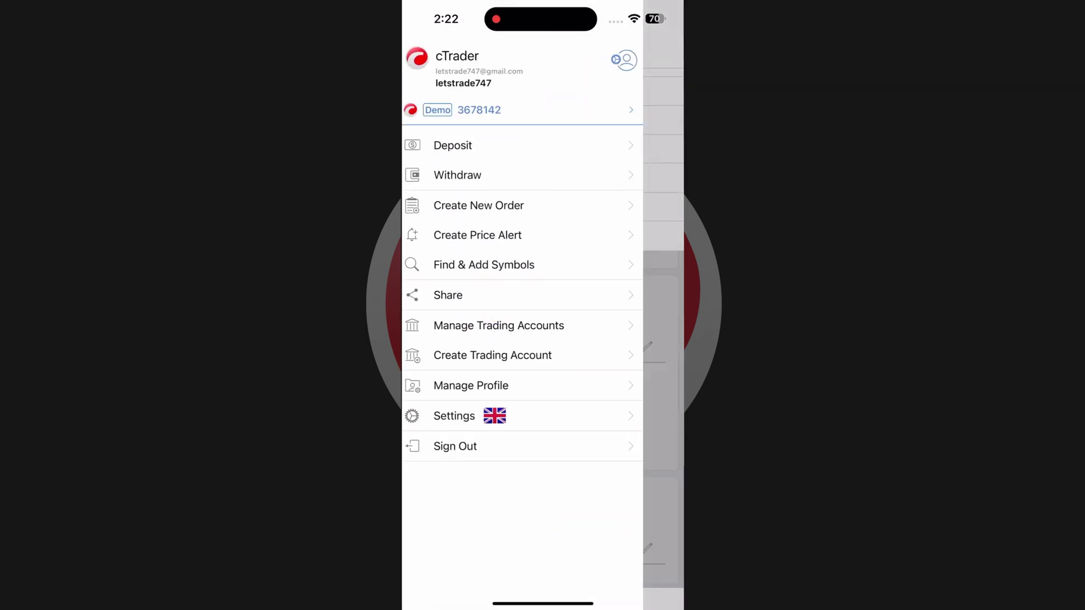
scroll(543, 328, down, 10)
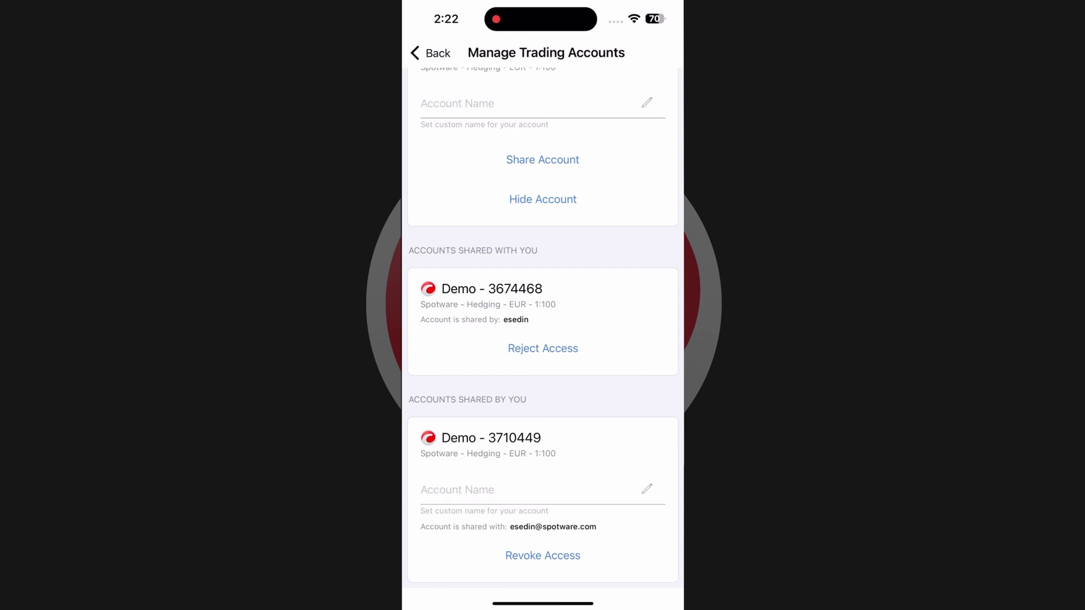
Step: Revoke access to the shared-by-you Demo account and reject the shared-with-you account, confirming each
click(543, 555)
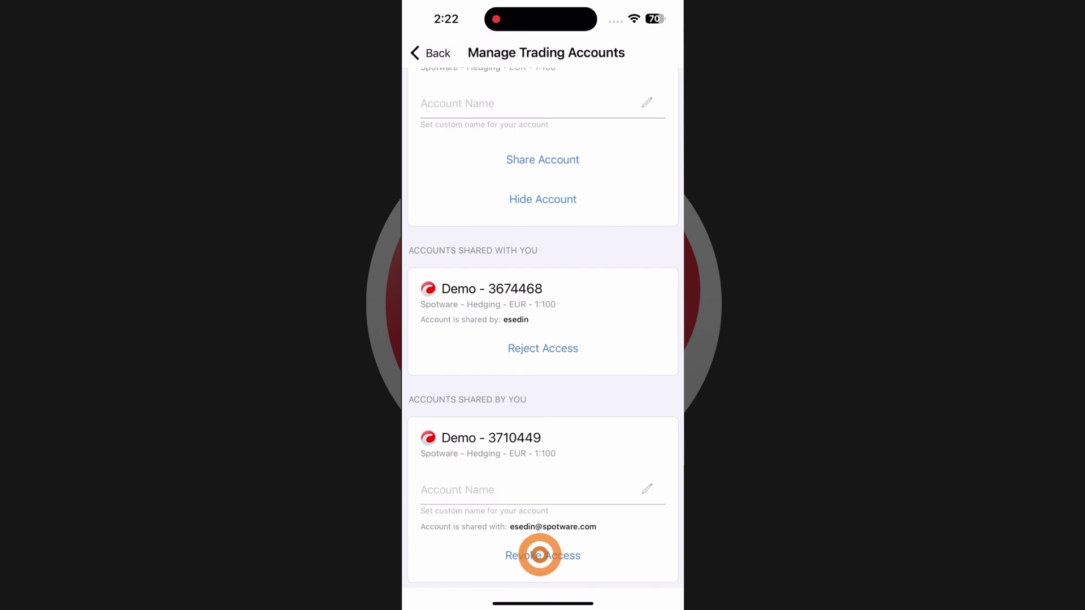
click(587, 355)
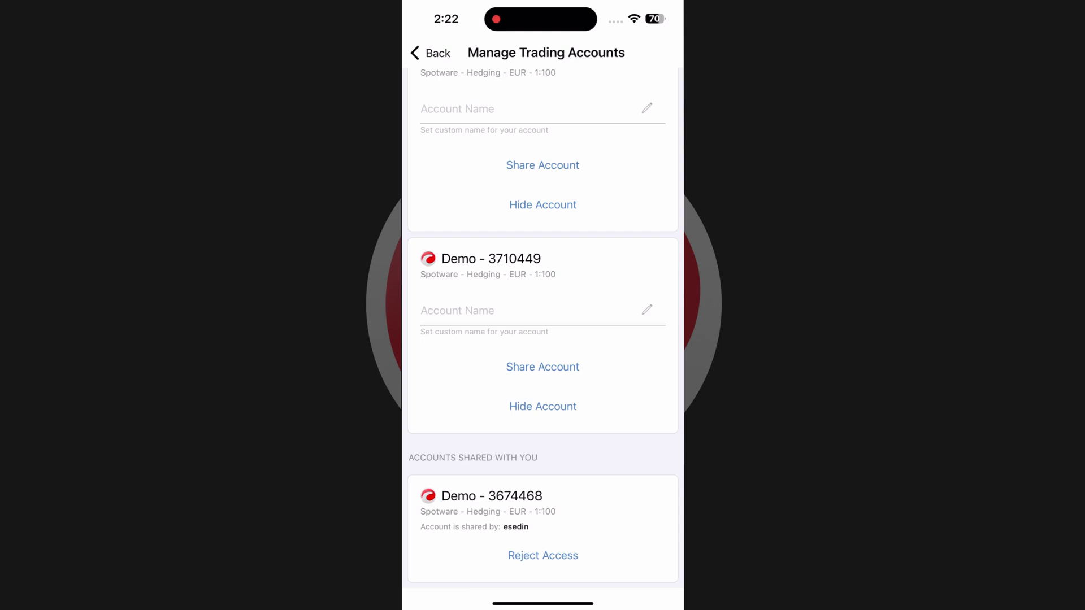
click(540, 555)
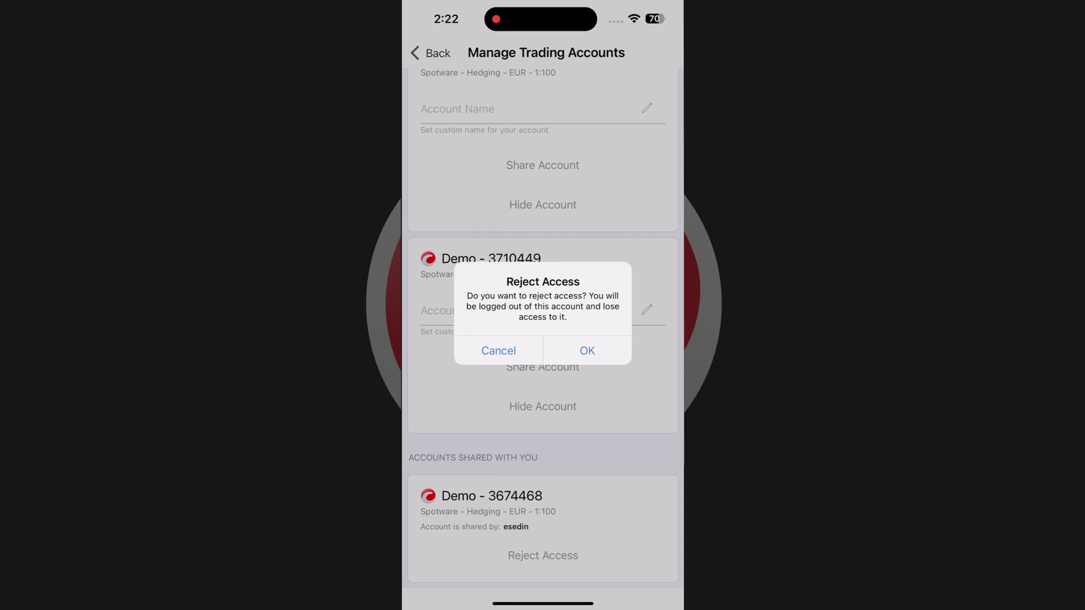
click(586, 350)
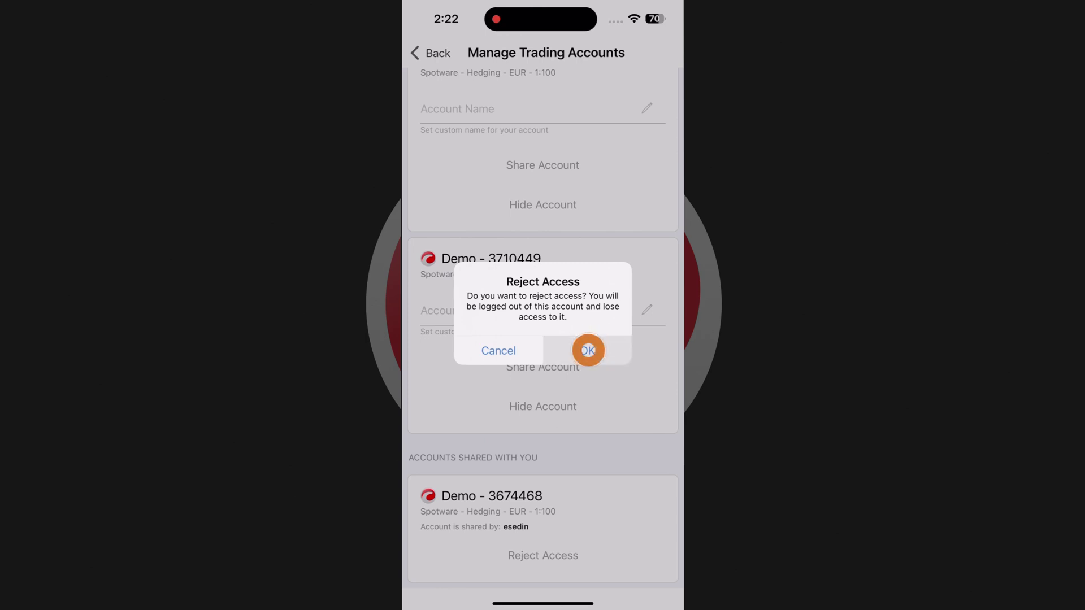